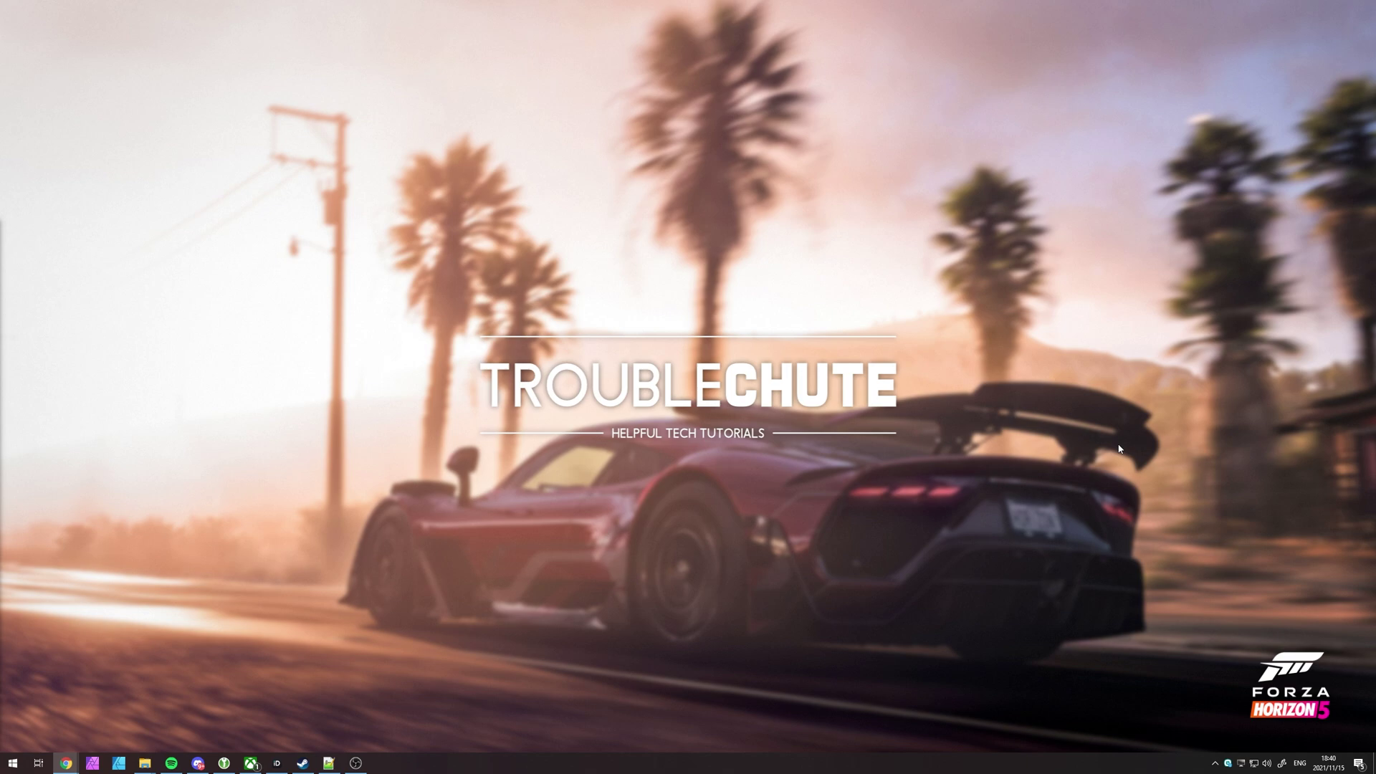
From the Steam library, browse Forza Horizon 5's local install folder via Manage
{"action": "left_click", "coordinate": [954, 369]}
{"action": "left_click", "coordinate": [302, 763]}
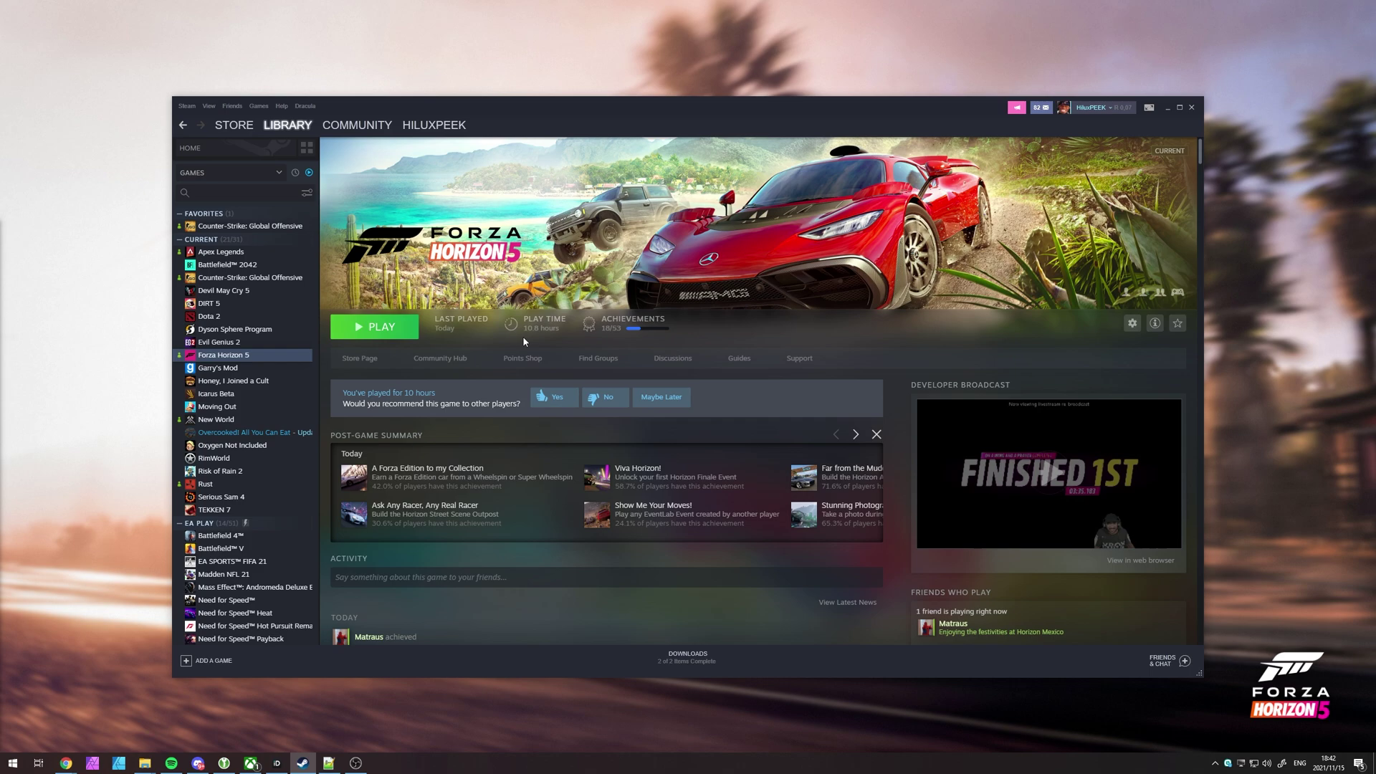
{"action": "right_click", "coordinate": [271, 358]}
{"action": "mouse_move", "coordinate": [329, 423]}
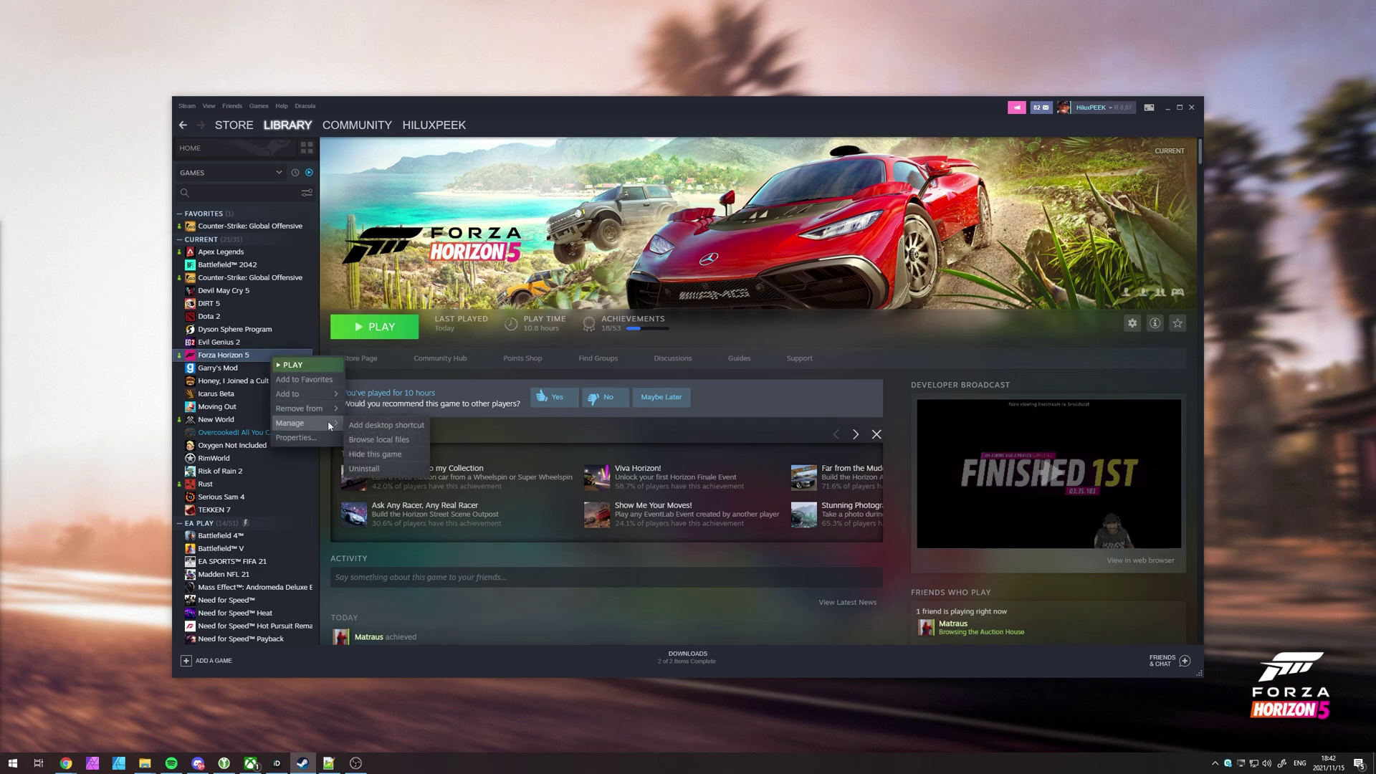
{"action": "left_click", "coordinate": [380, 439]}
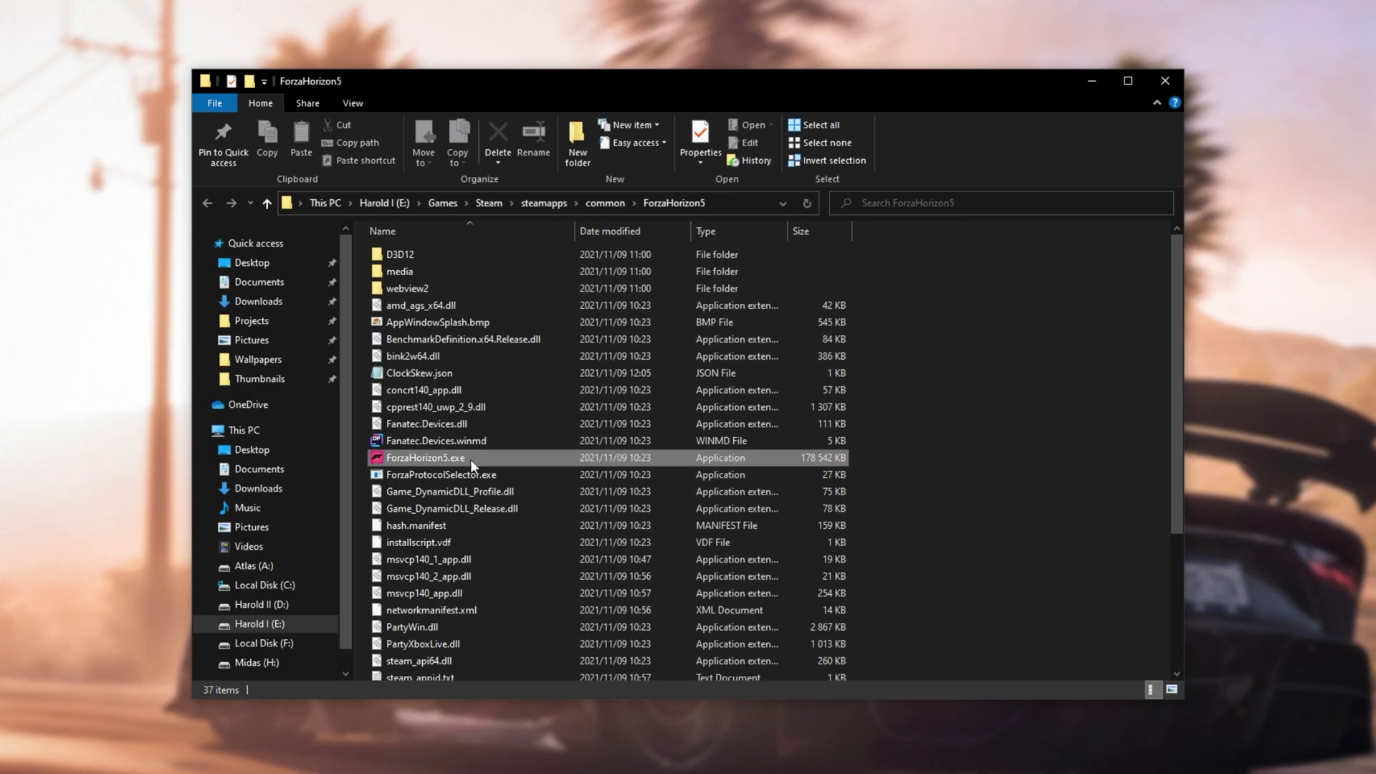
Select ForzaHorizon5.exe and copy the ForzaHorizon5 folder path from the address bar
{"action": "left_click", "coordinate": [476, 458]}
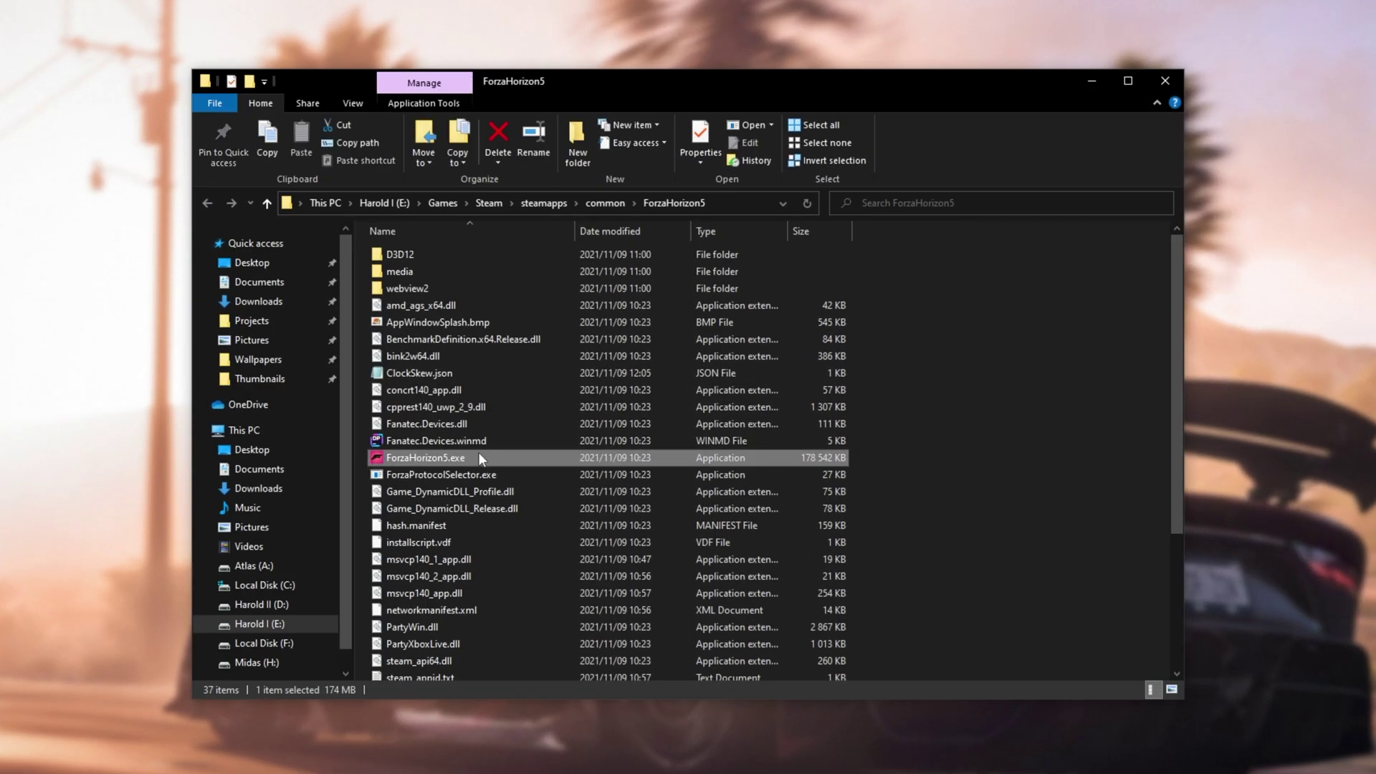
{"action": "left_click", "coordinate": [751, 201]}
{"action": "key", "text": "ctrl+c"}
{"action": "right_click", "coordinate": [553, 205]}
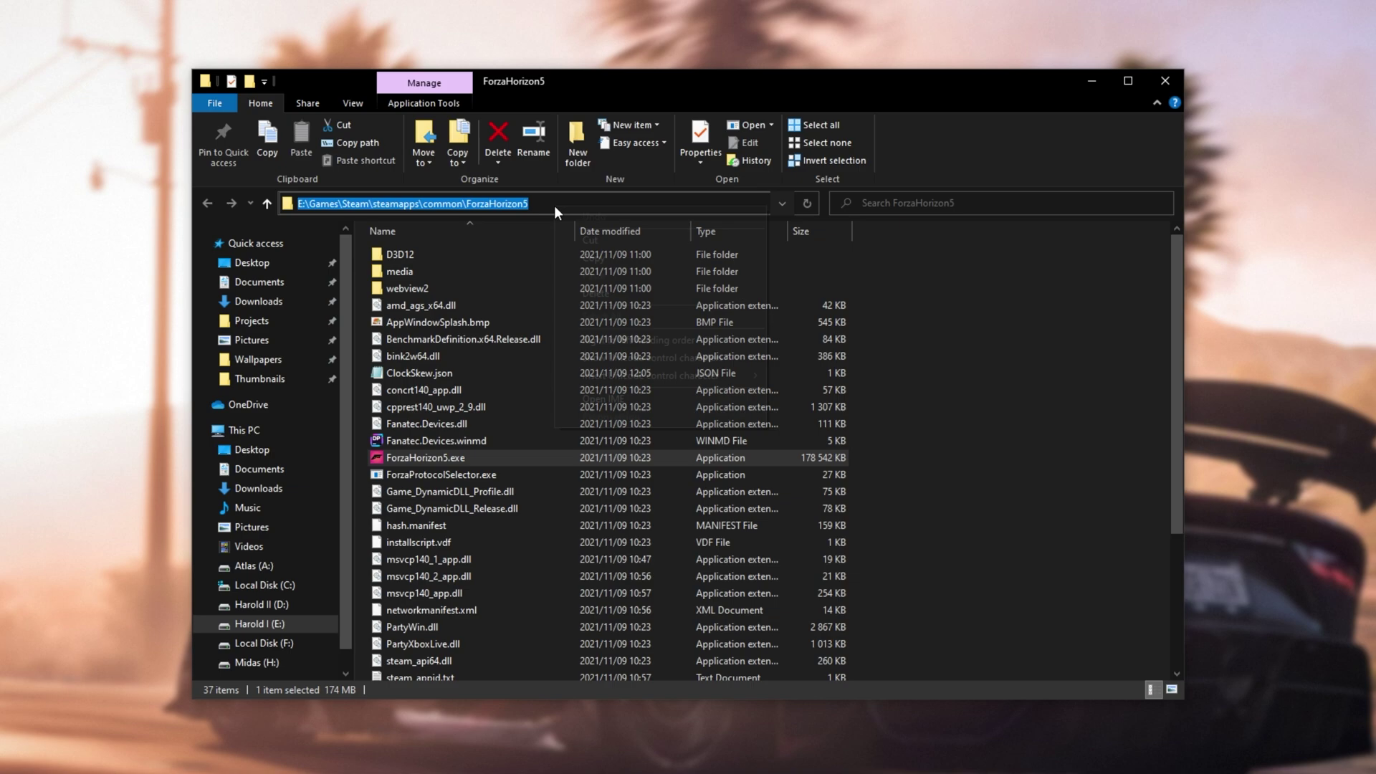
{"action": "left_click", "coordinate": [608, 253]}
Search 'gpu' from Start and open Graphics settings
{"action": "key", "text": "super"}
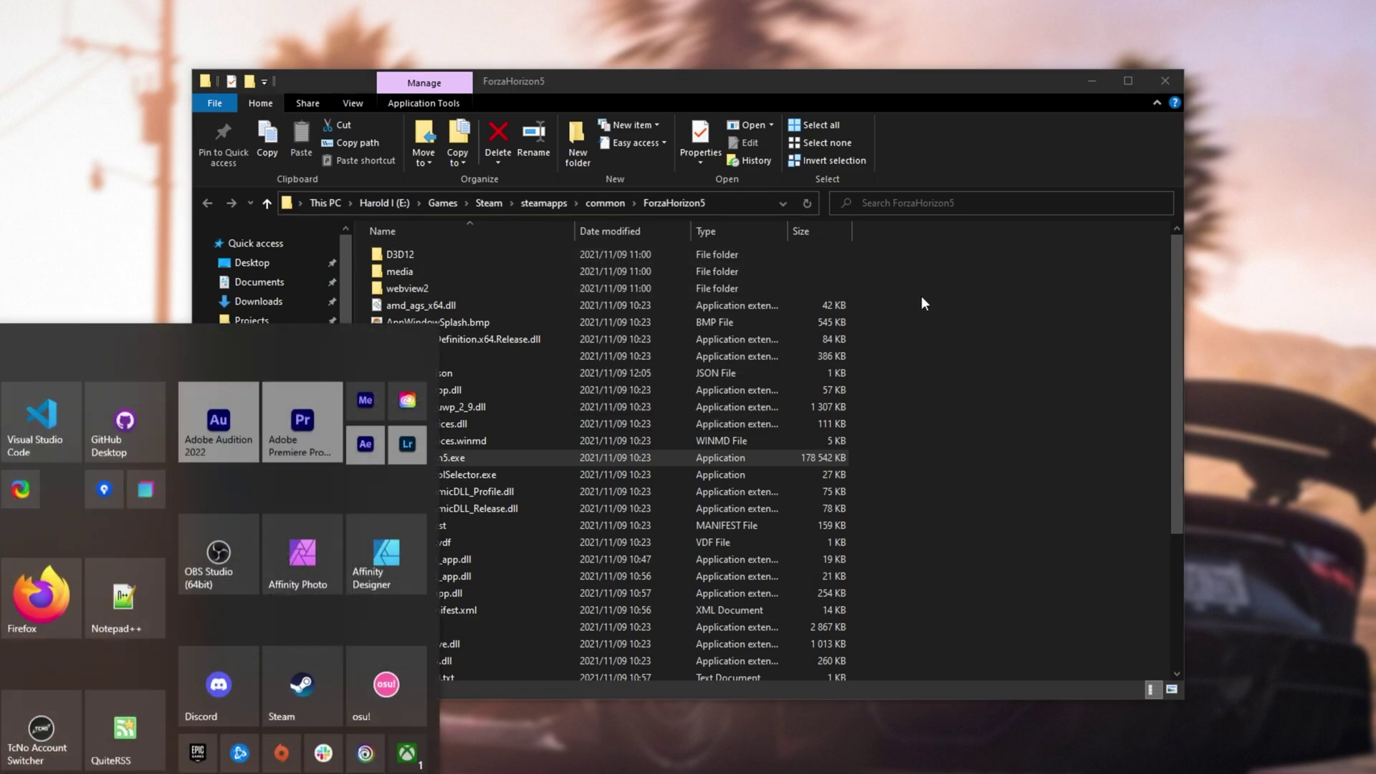
{"action": "type", "text": "gpu"}
{"action": "left_click", "coordinate": [125, 208]}
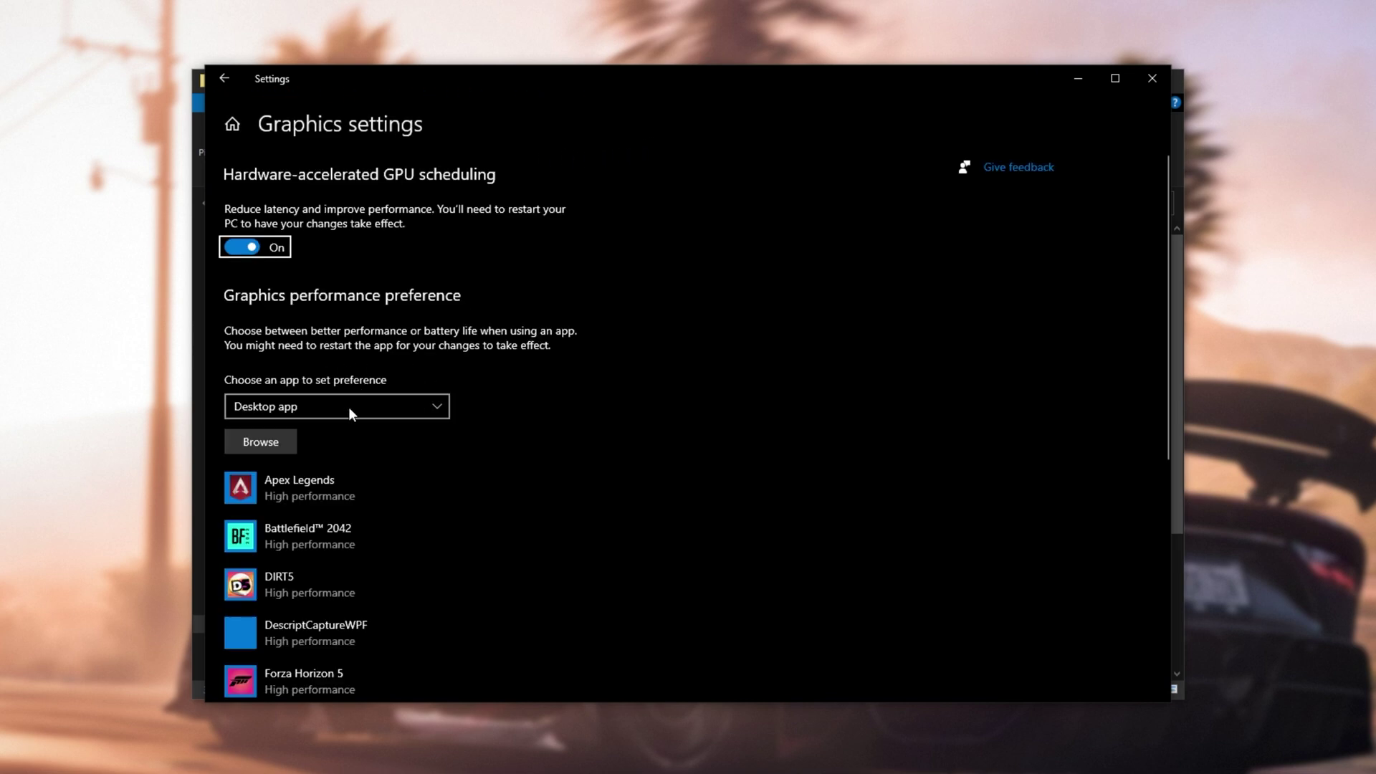
Add ForzaHorizon5.exe to the graphics preferences by browsing to the pasted game folder path
{"action": "left_click", "coordinate": [275, 449]}
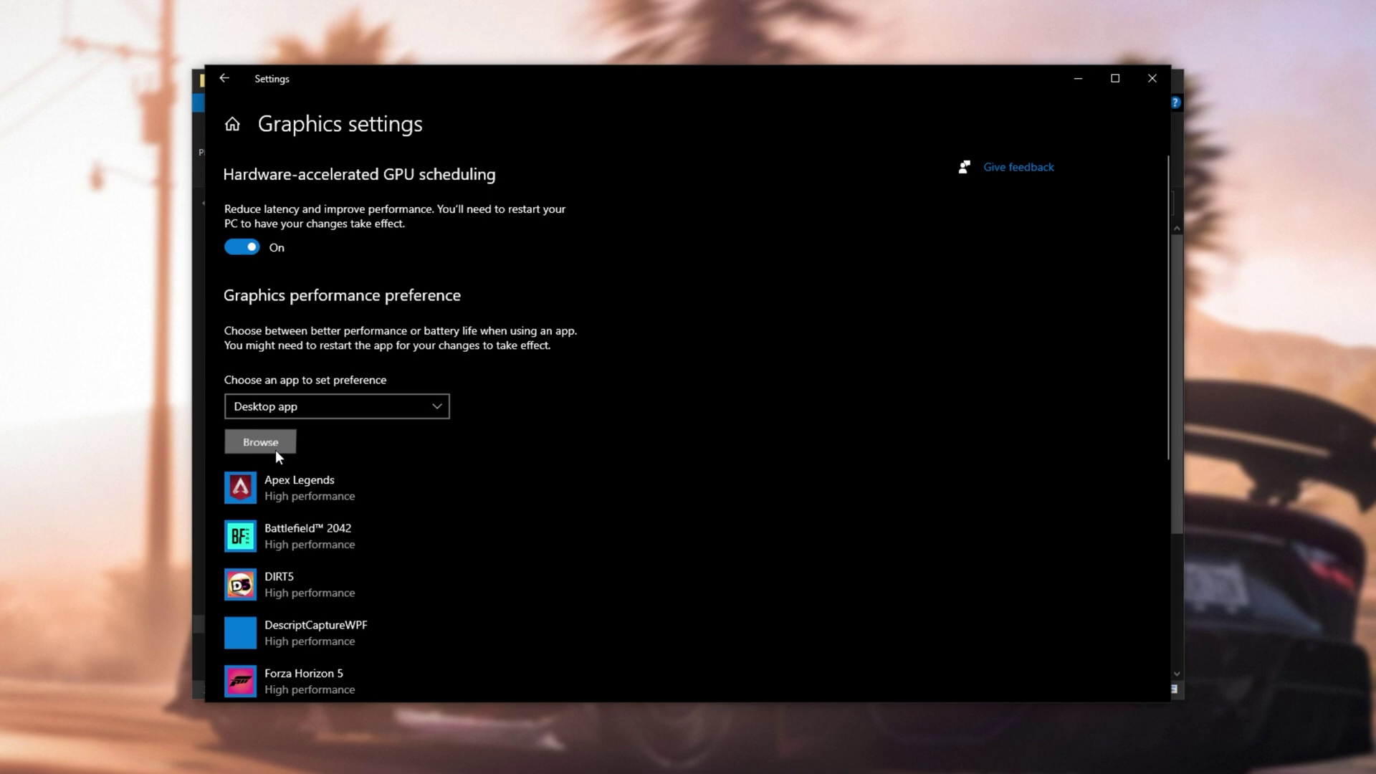
{"action": "left_click", "coordinate": [770, 137]}
{"action": "key", "text": "ctrl+v"}
{"action": "key", "text": "Return"}
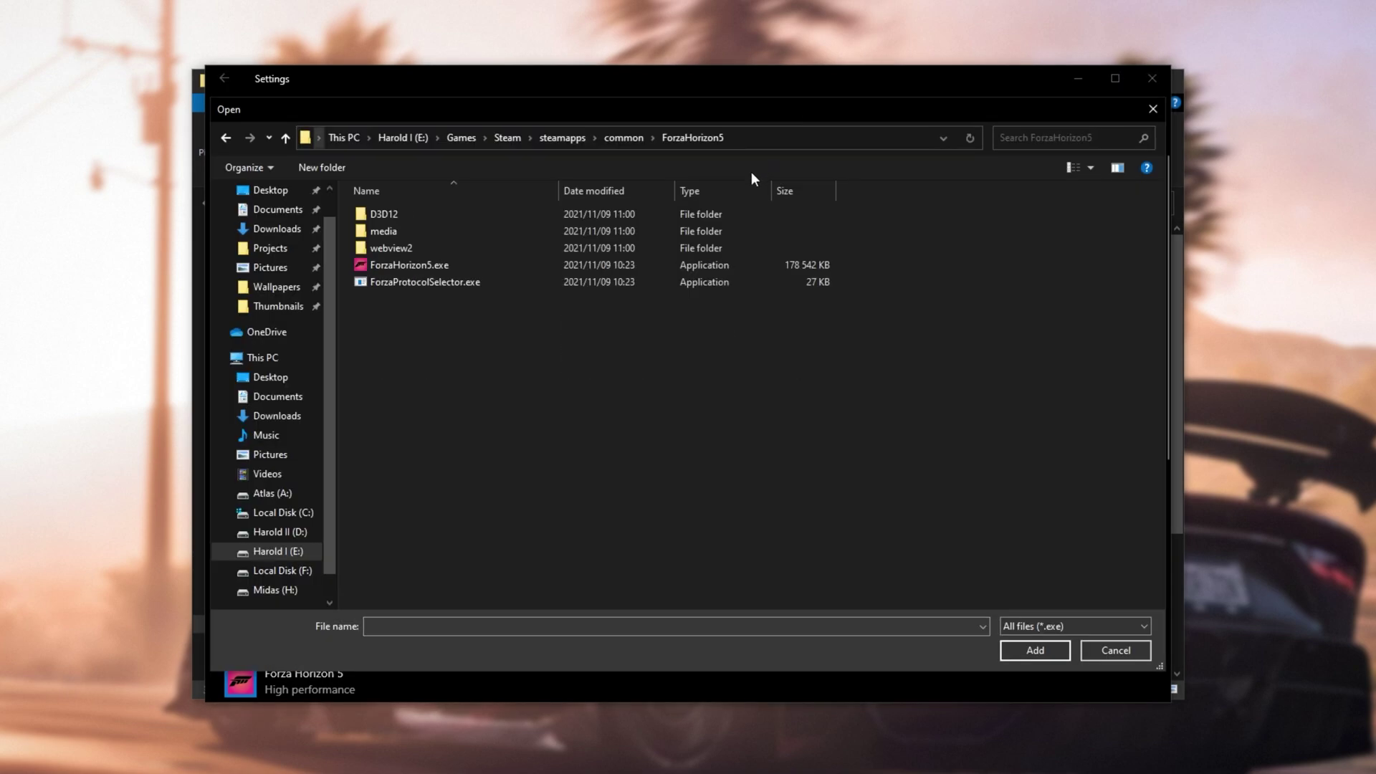
{"action": "left_click", "coordinate": [500, 265]}
{"action": "double_click", "coordinate": [470, 267]}
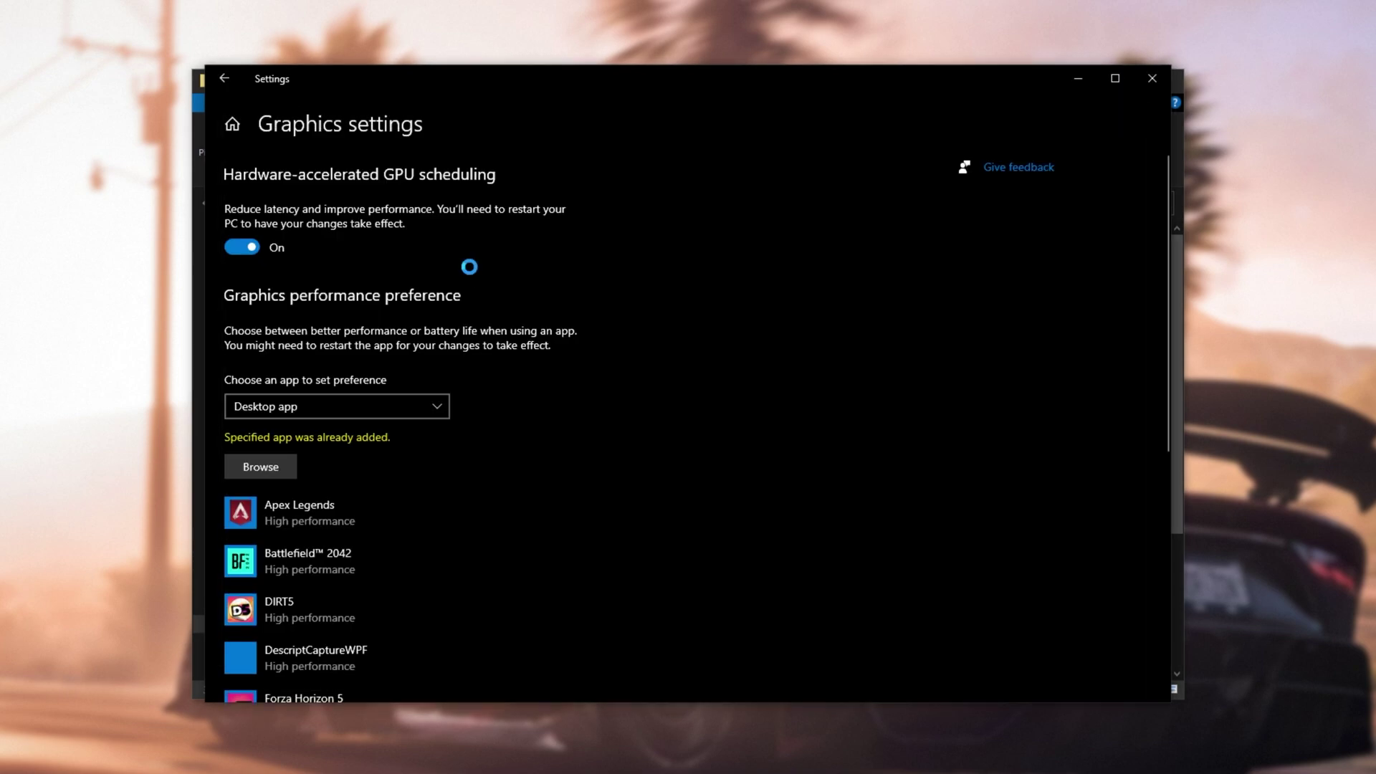
Set Forza Horizon 5's graphics preference to High performance and save it
{"action": "scroll", "coordinate": [488, 273], "scroll_direction": "down", "scroll_amount": 5}
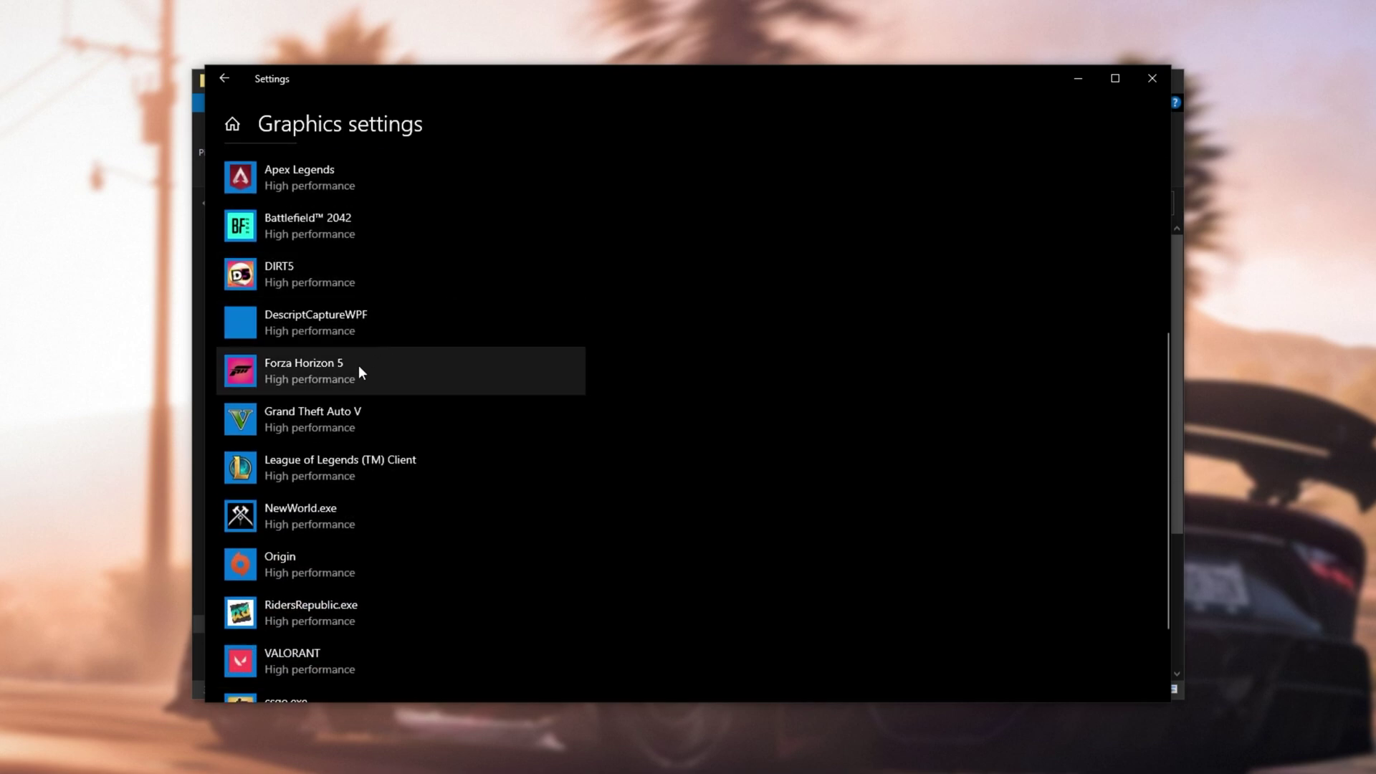
{"action": "left_click", "coordinate": [354, 364]}
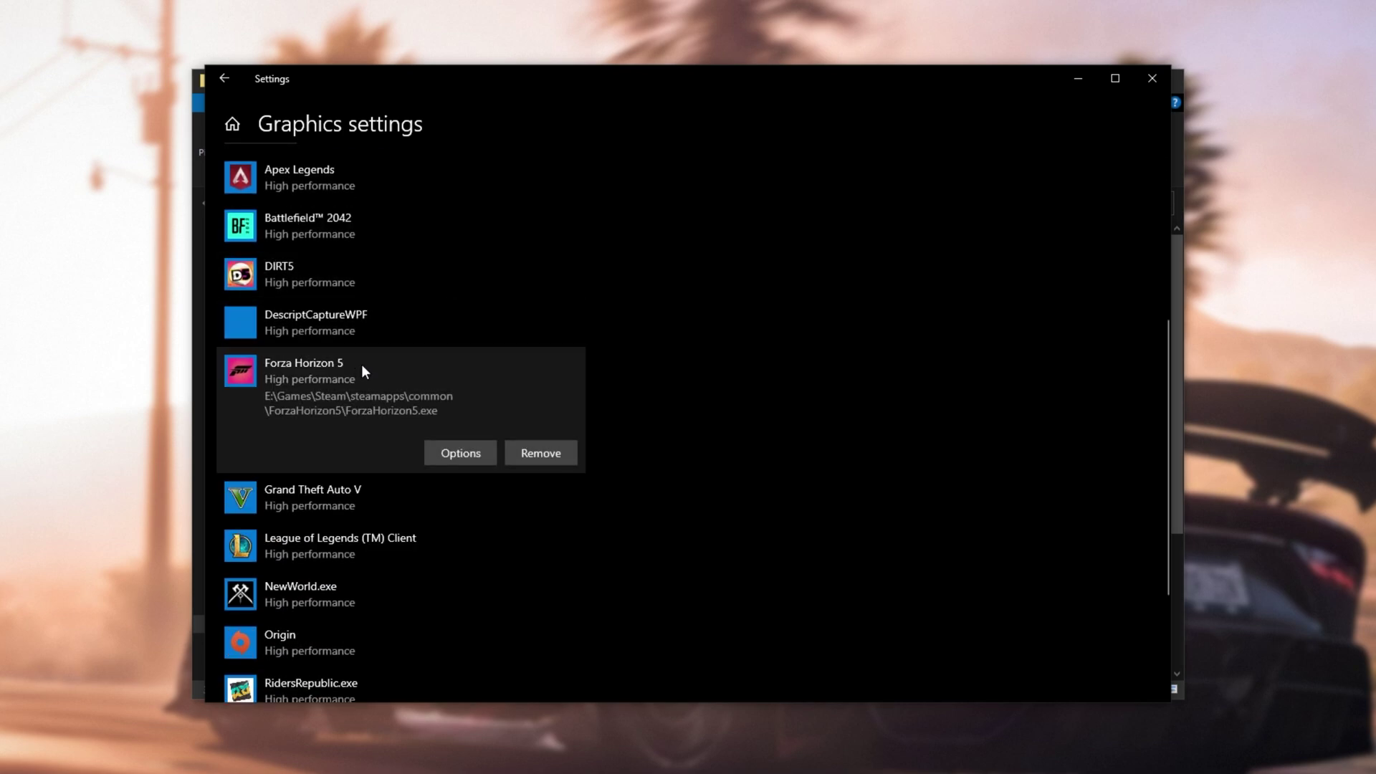
{"action": "left_click", "coordinate": [455, 452]}
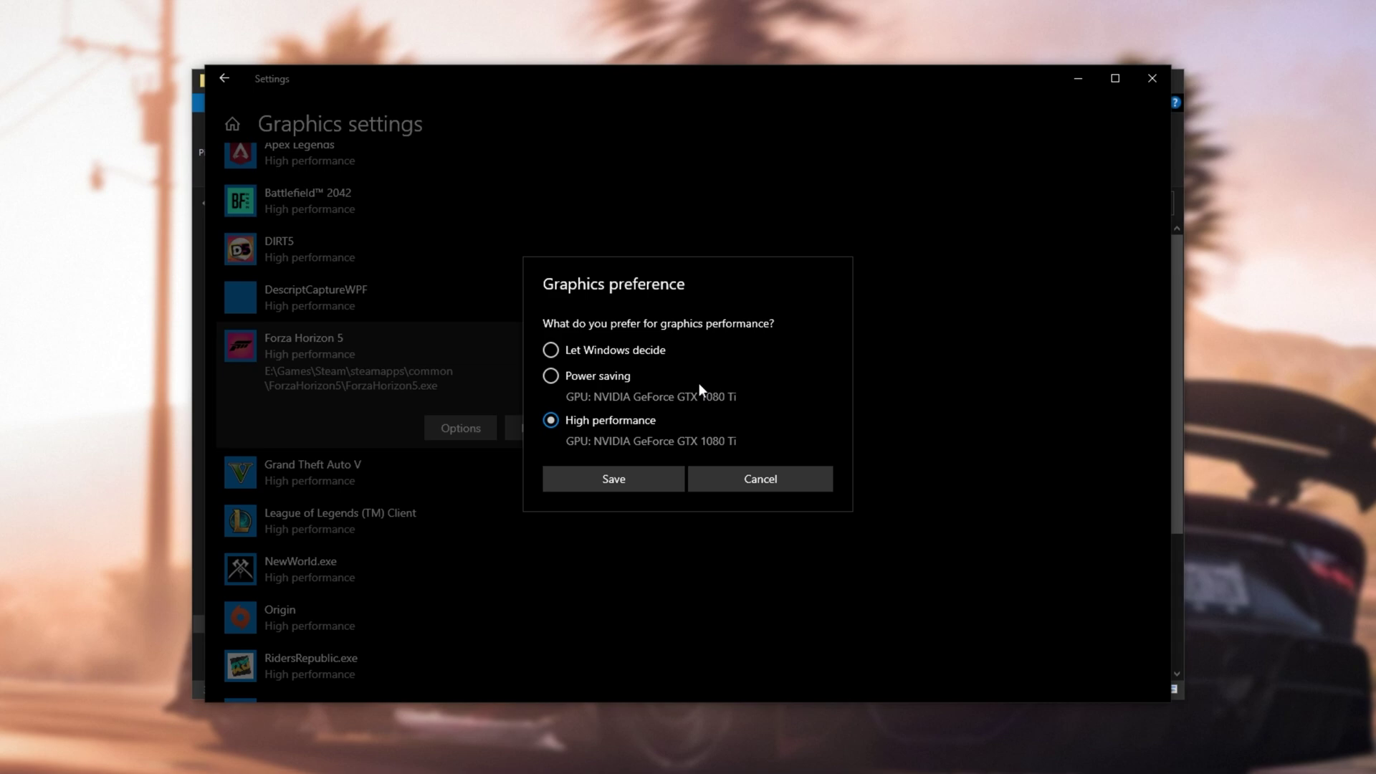
{"action": "left_click", "coordinate": [635, 480]}
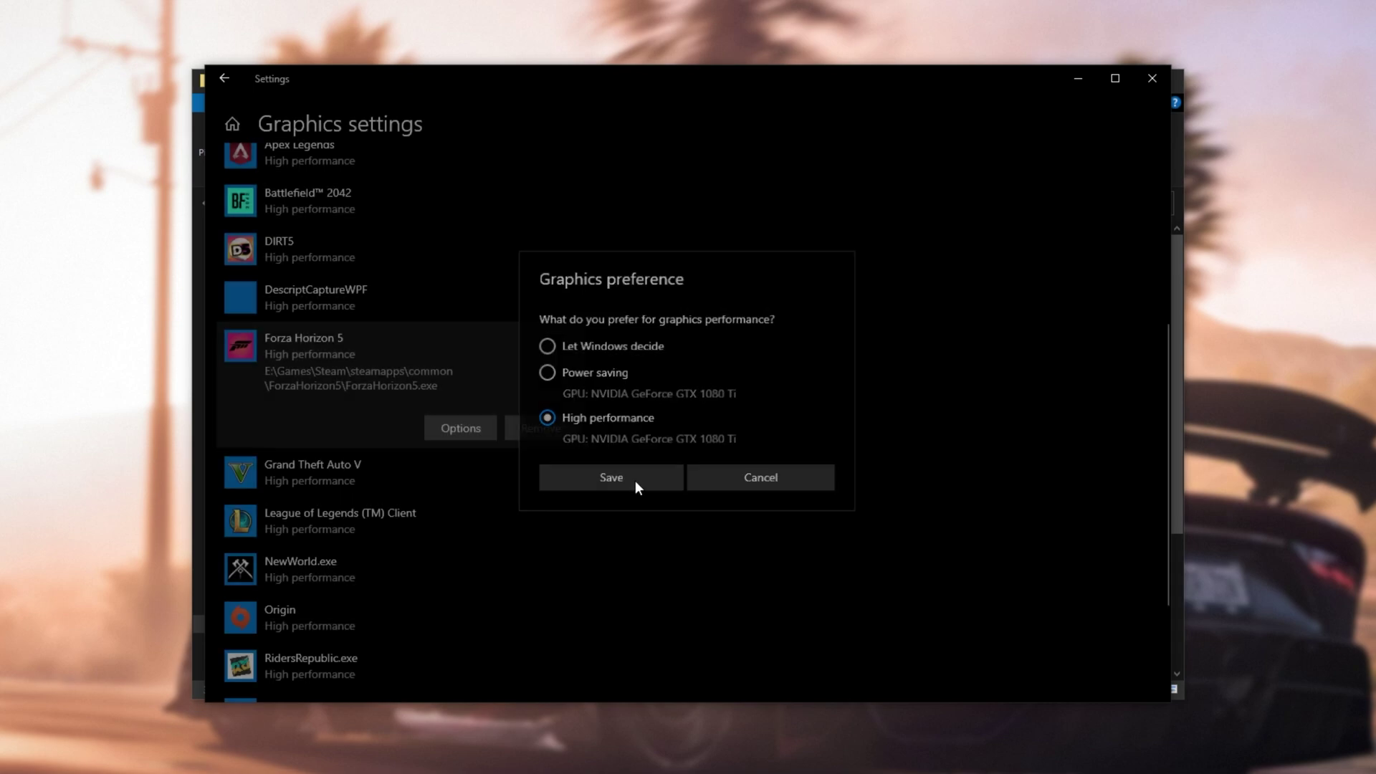
{"action": "scroll", "coordinate": [640, 469], "scroll_direction": "up", "scroll_amount": 5}
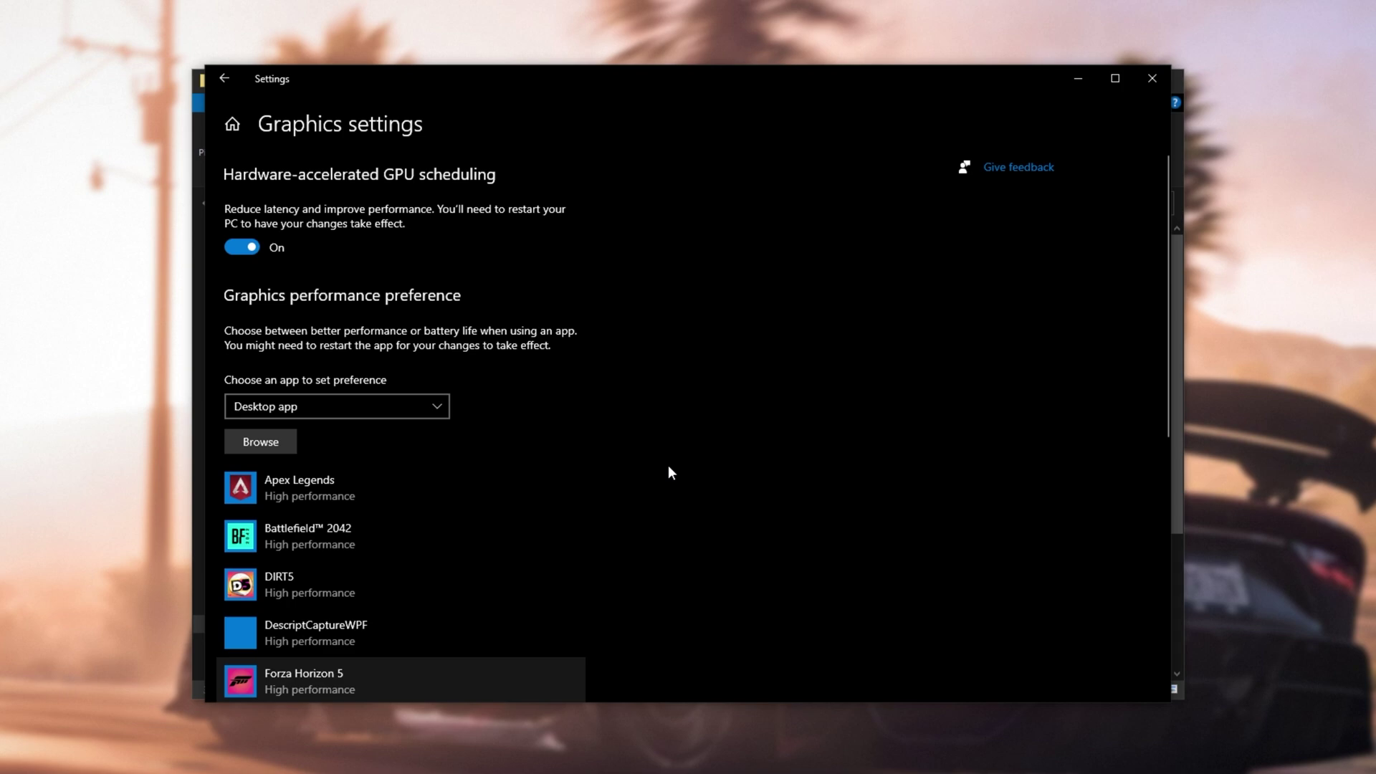
Add the Microsoft Store app Forza Horizon 4 to the graphics preference list
{"action": "left_click", "coordinate": [385, 403]}
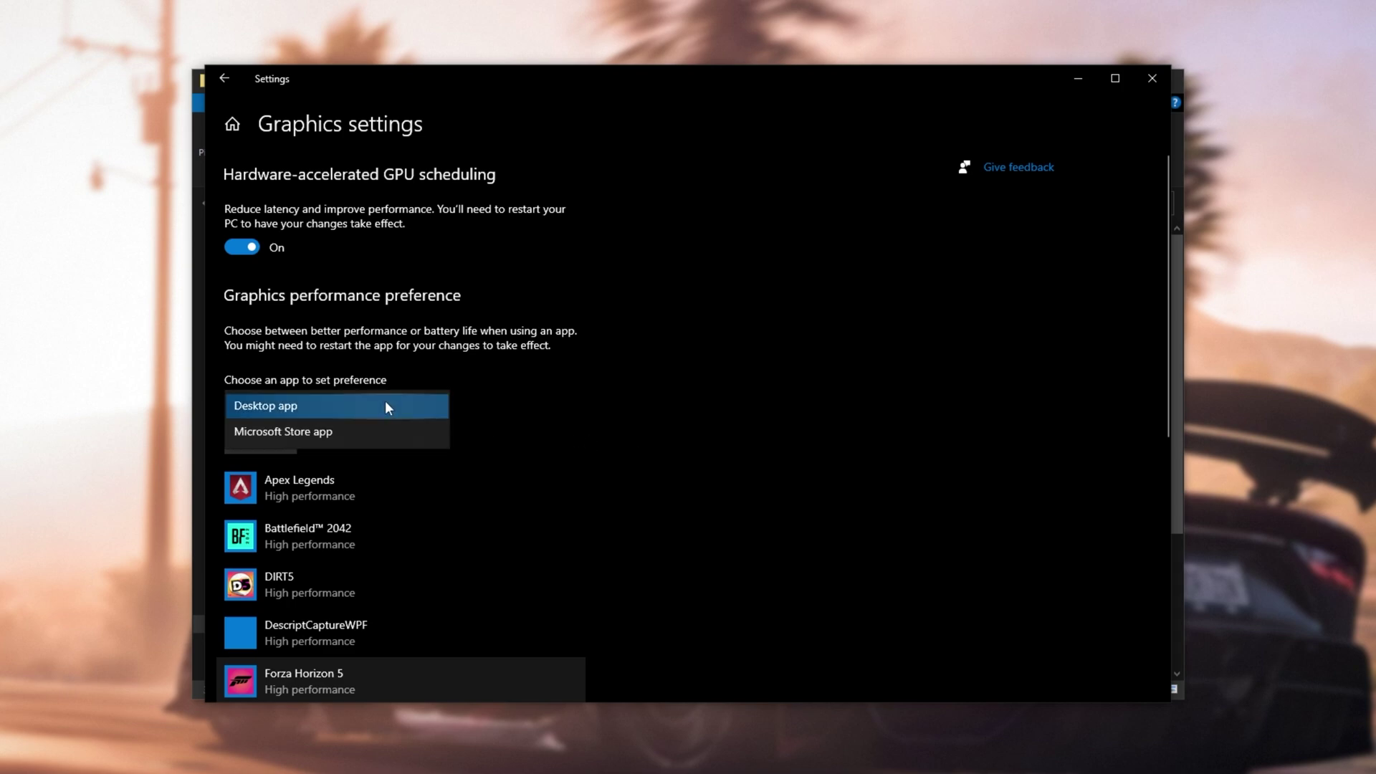
{"action": "left_click", "coordinate": [301, 430]}
{"action": "left_click", "coordinate": [354, 432]}
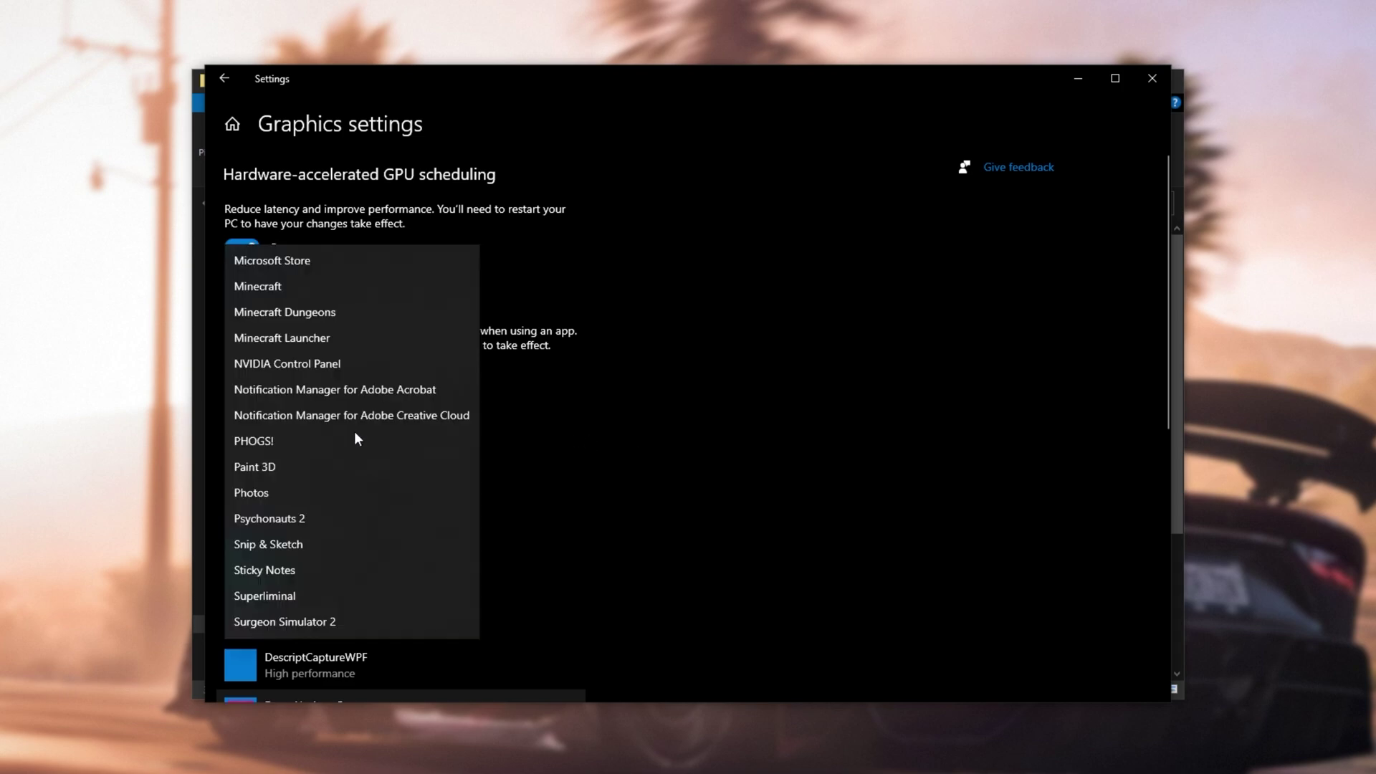
{"action": "scroll", "coordinate": [328, 311], "scroll_direction": "down", "scroll_amount": 4}
{"action": "scroll", "coordinate": [318, 345], "scroll_direction": "up", "scroll_amount": 6}
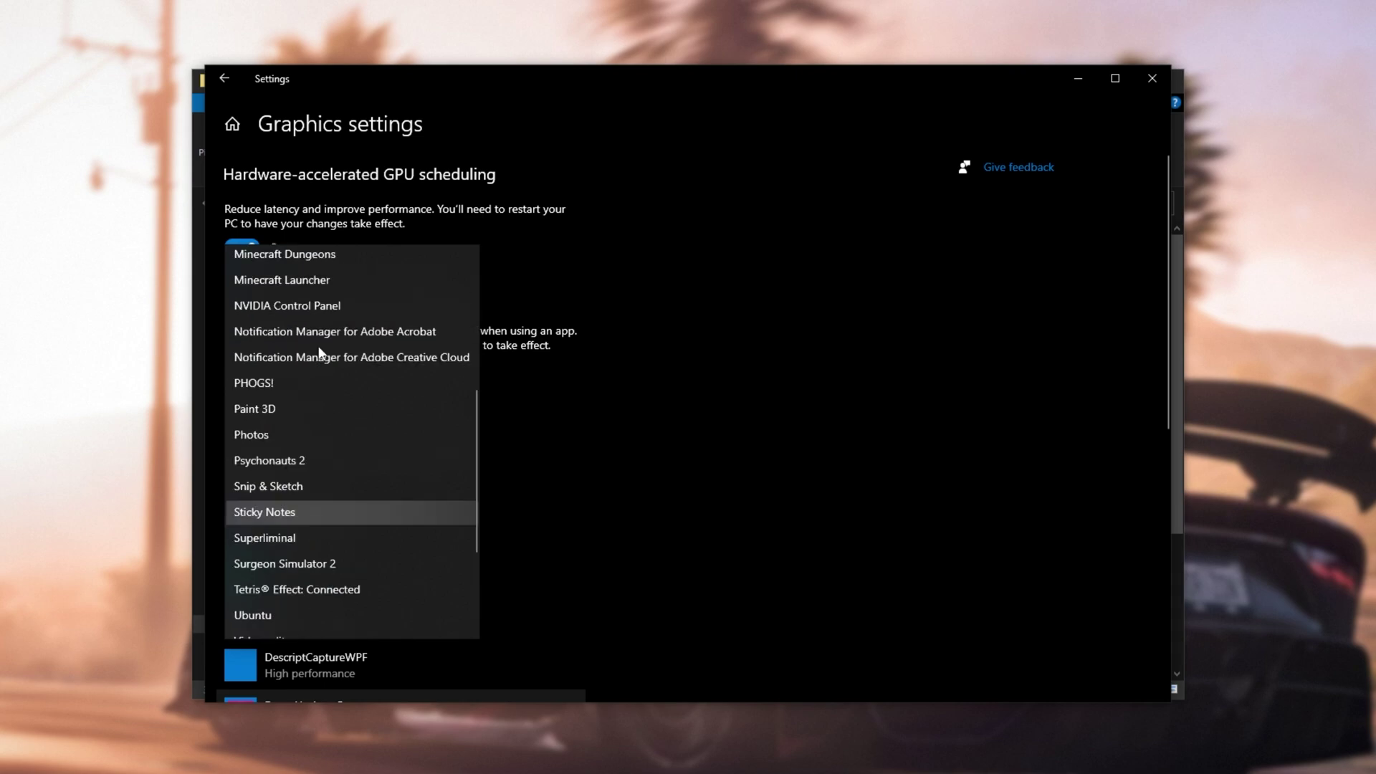
{"action": "left_click", "coordinate": [316, 391]}
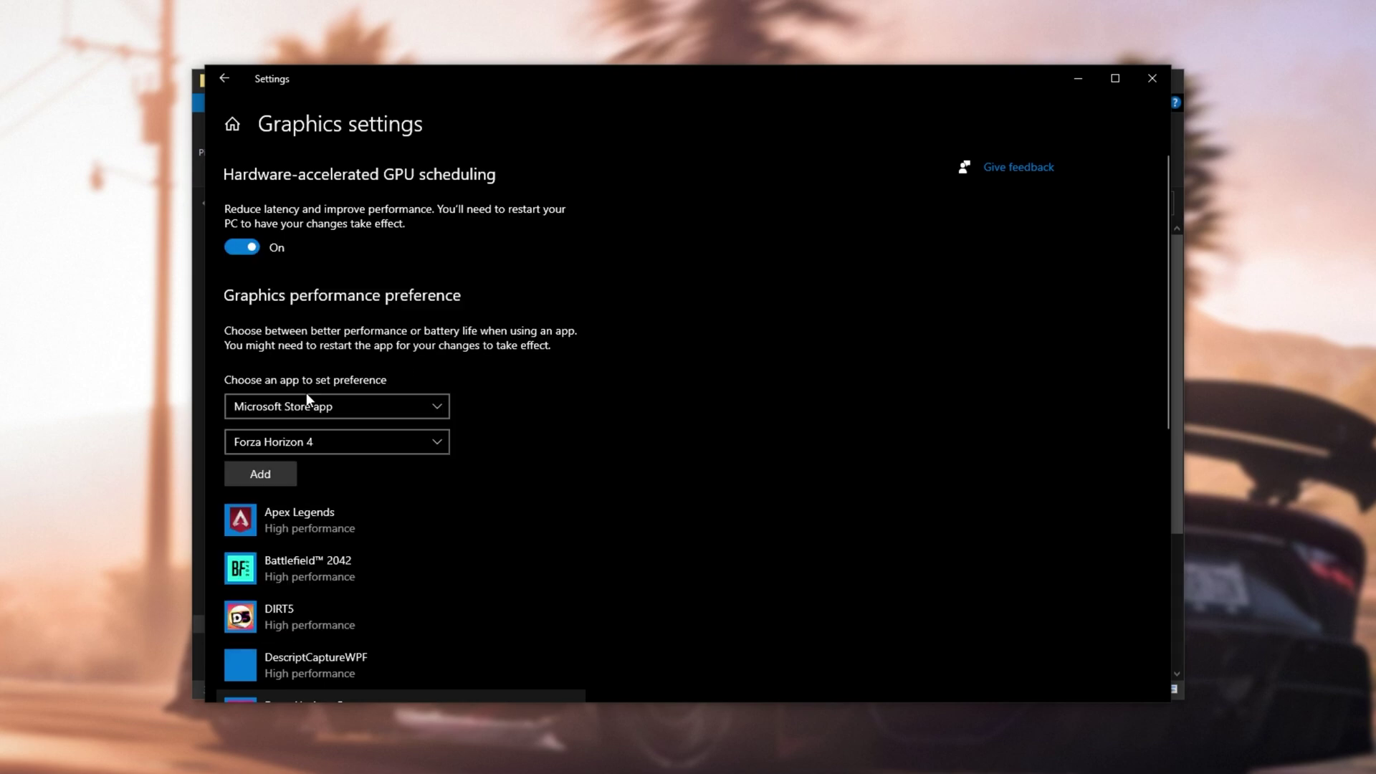
{"action": "left_click", "coordinate": [281, 475]}
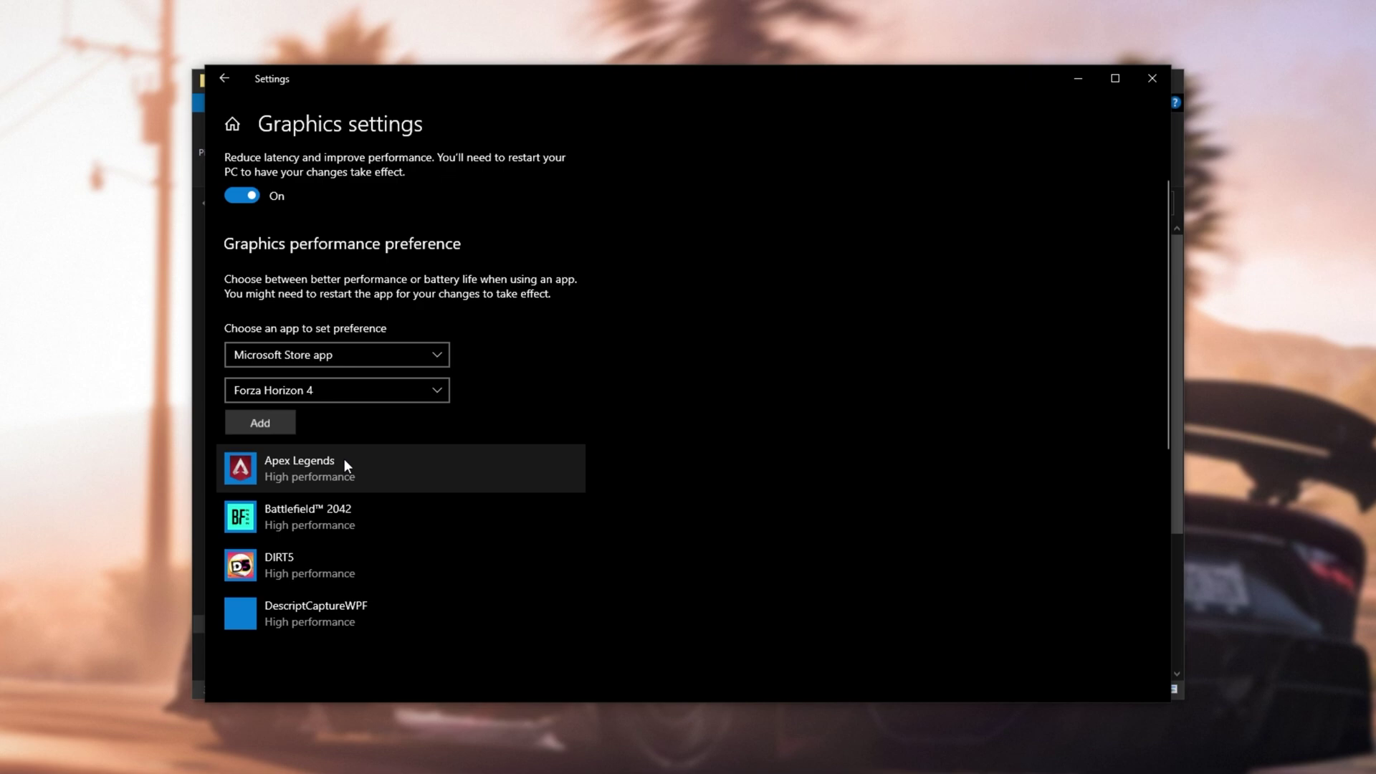
Set Forza Horizon 4's graphics preference to High performance and save it
{"action": "left_click", "coordinate": [462, 378]}
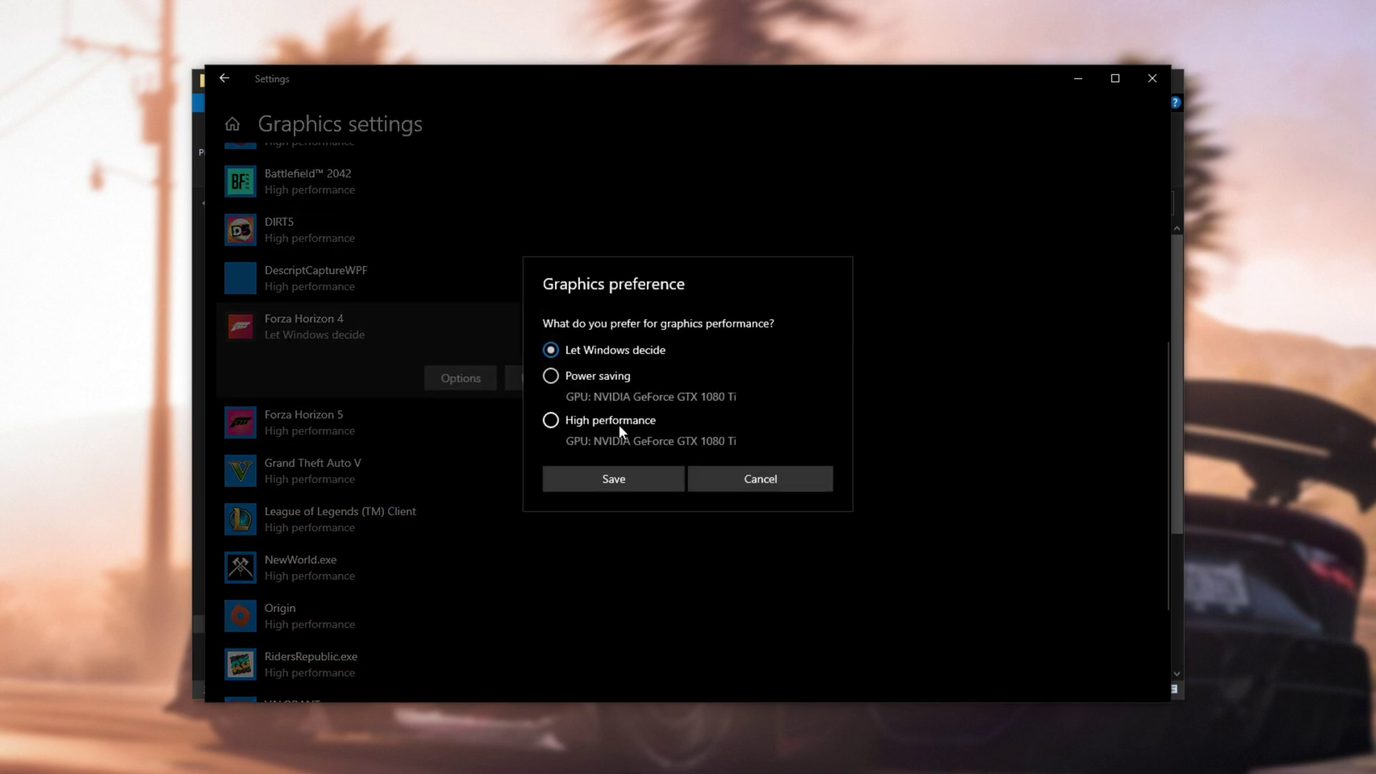
{"action": "left_click", "coordinate": [567, 420]}
{"action": "left_click", "coordinate": [609, 478]}
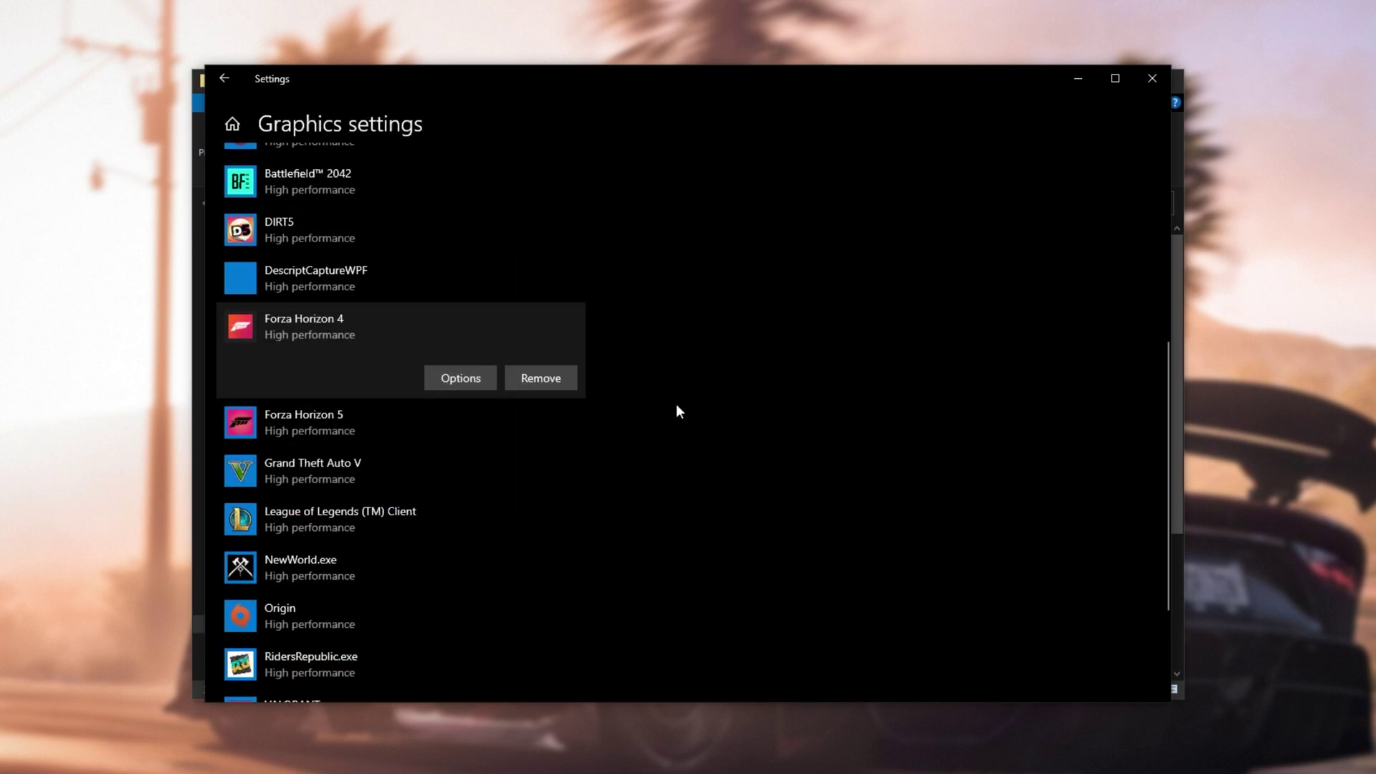
{"action": "scroll", "coordinate": [677, 403], "scroll_direction": "up", "scroll_amount": 5}
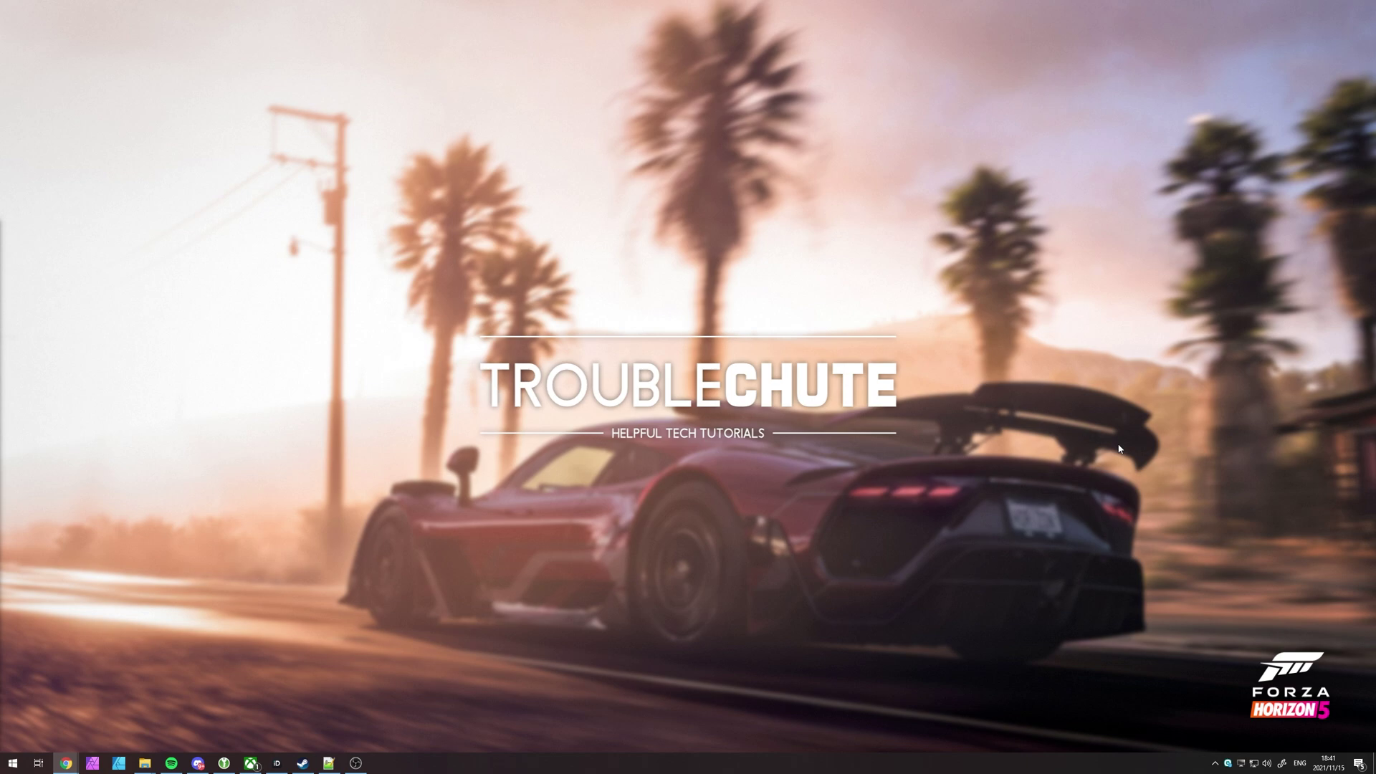
Open Device Manager and expand Display adapters to list the GTX 1080 and GTX 1080 Ti
{"action": "key", "text": "super"}
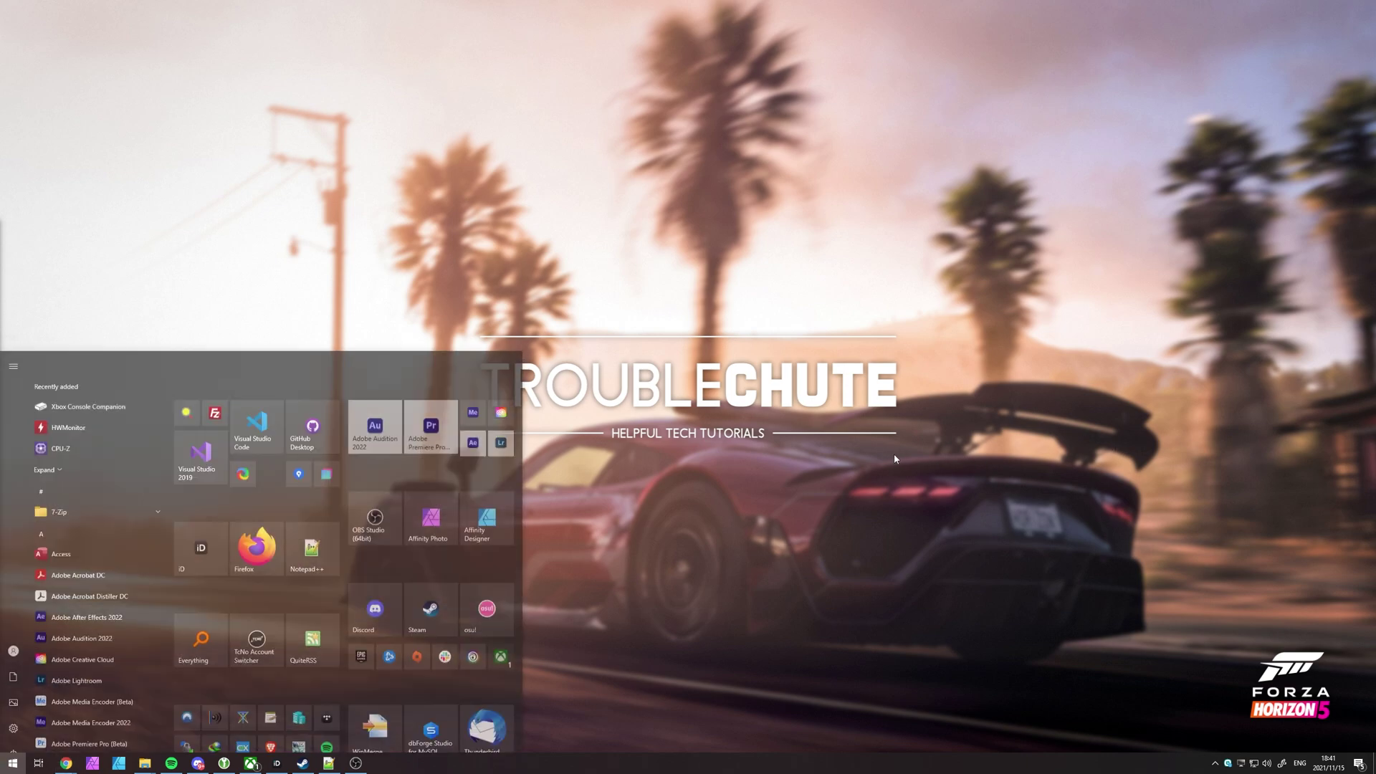
{"action": "type", "text": "device"}
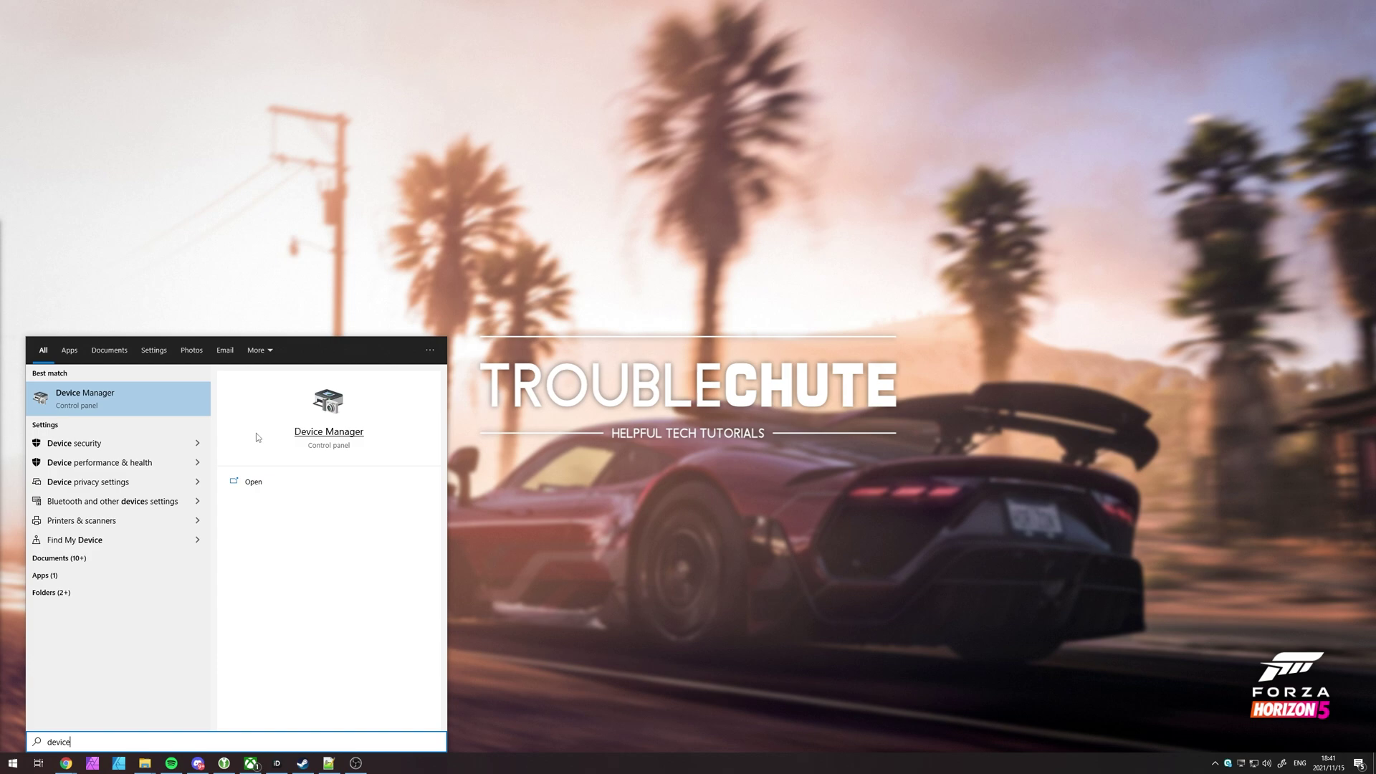
{"action": "left_click", "coordinate": [159, 400]}
{"action": "left_click_drag", "start_coordinate": [285, 28], "coordinate": [713, 222]}
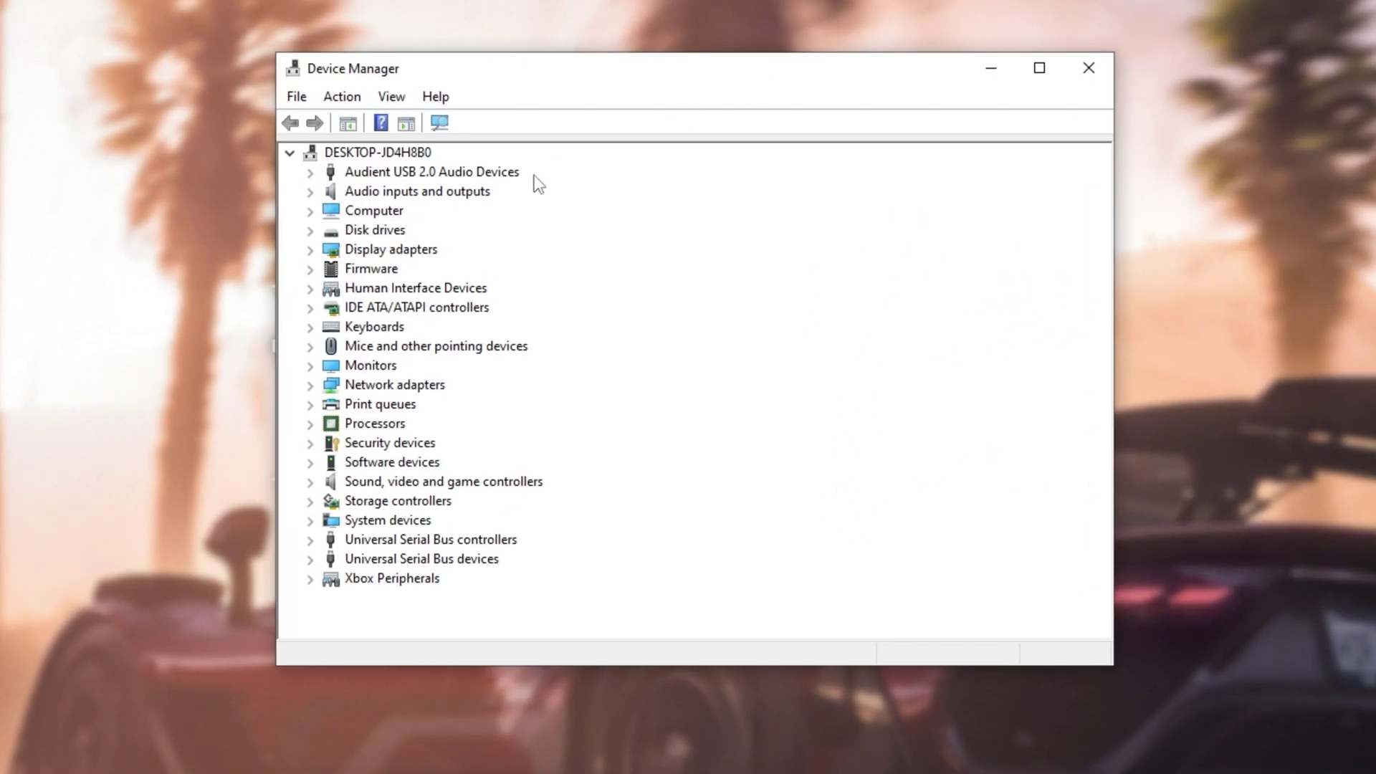
{"action": "left_click", "coordinate": [310, 249]}
{"action": "left_click", "coordinate": [413, 289]}
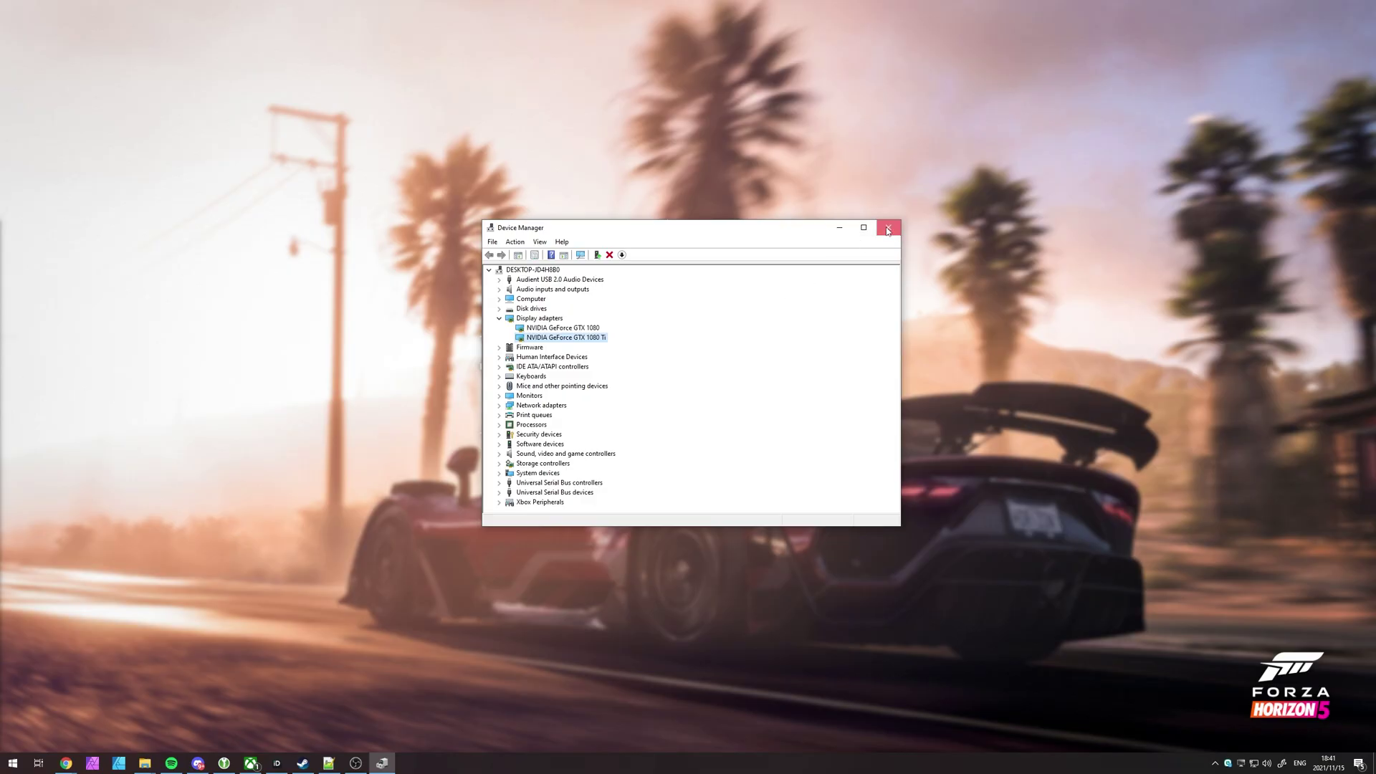
Close the Device Manager window
{"action": "left_click", "coordinate": [1088, 67]}
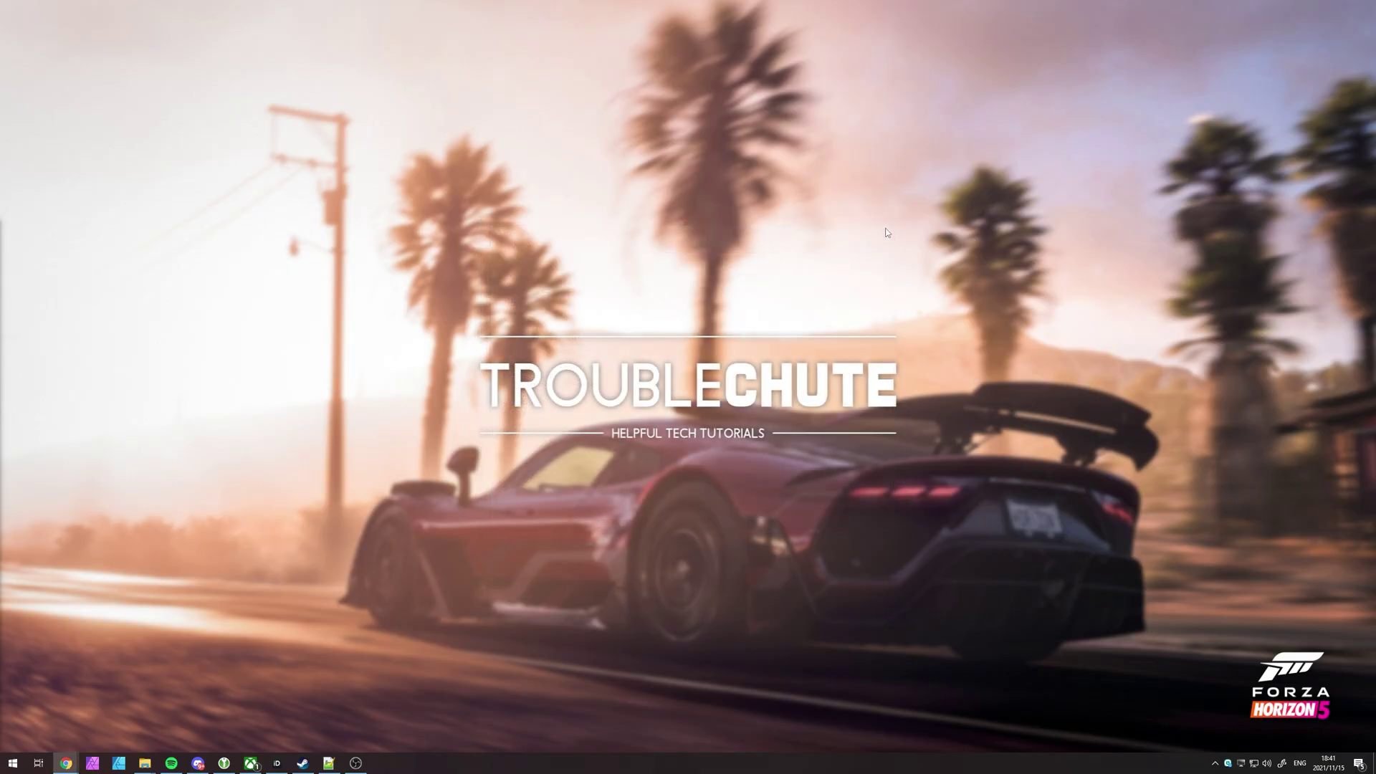